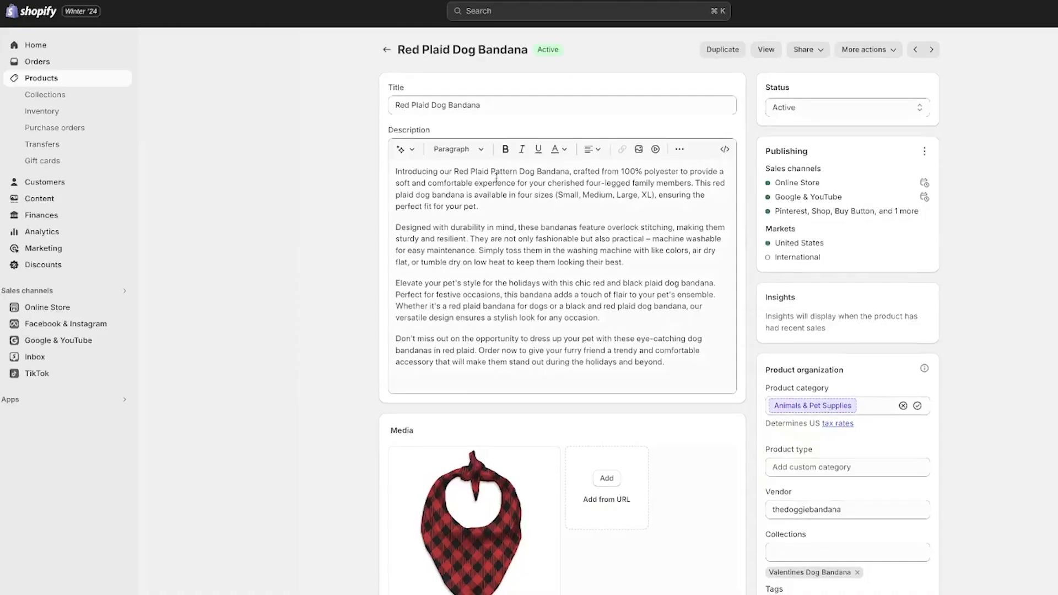
- Open the Red Plaid Dog Bandana product's search engine listing for editing
scroll(496, 179, down, 2)
scroll(496, 179, down, 10)
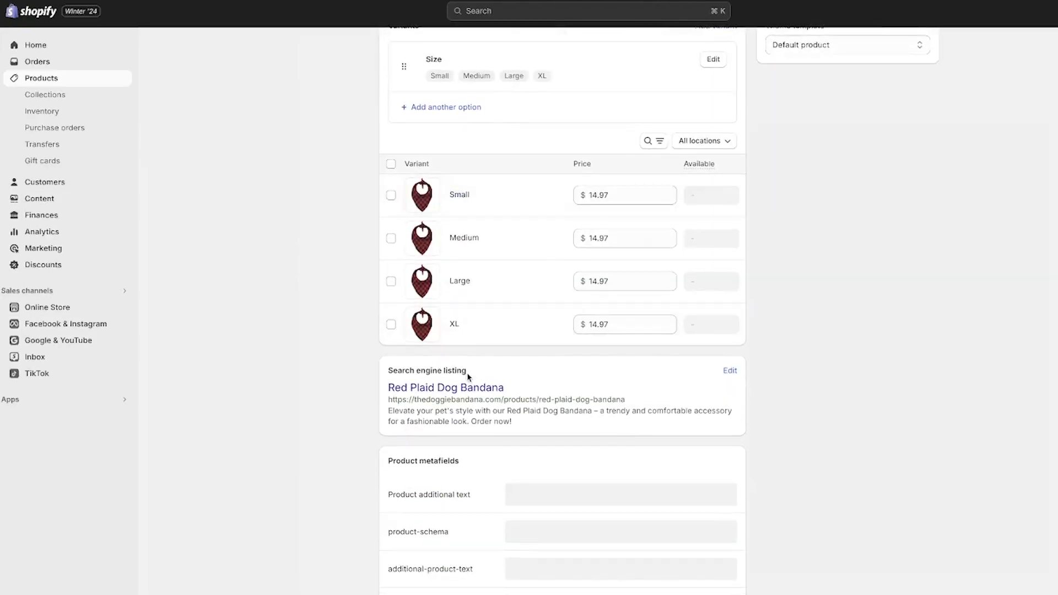
drag(387, 375, 527, 379)
click(590, 380)
click(740, 379)
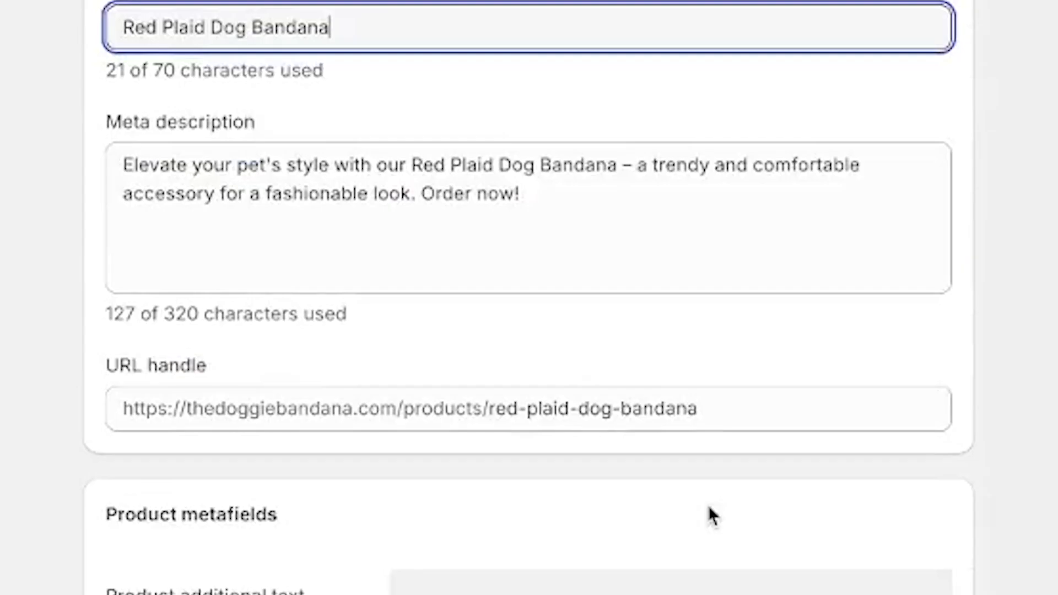
- Examine the URL handle, page title and meta description of the product's search engine listing
click(645, 417)
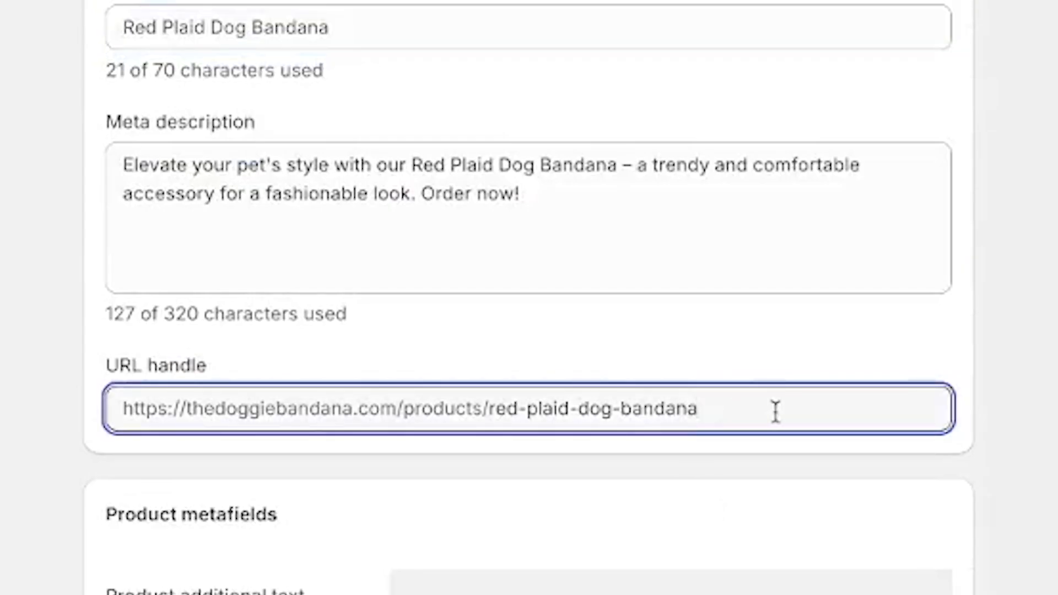
drag(776, 412, 489, 410)
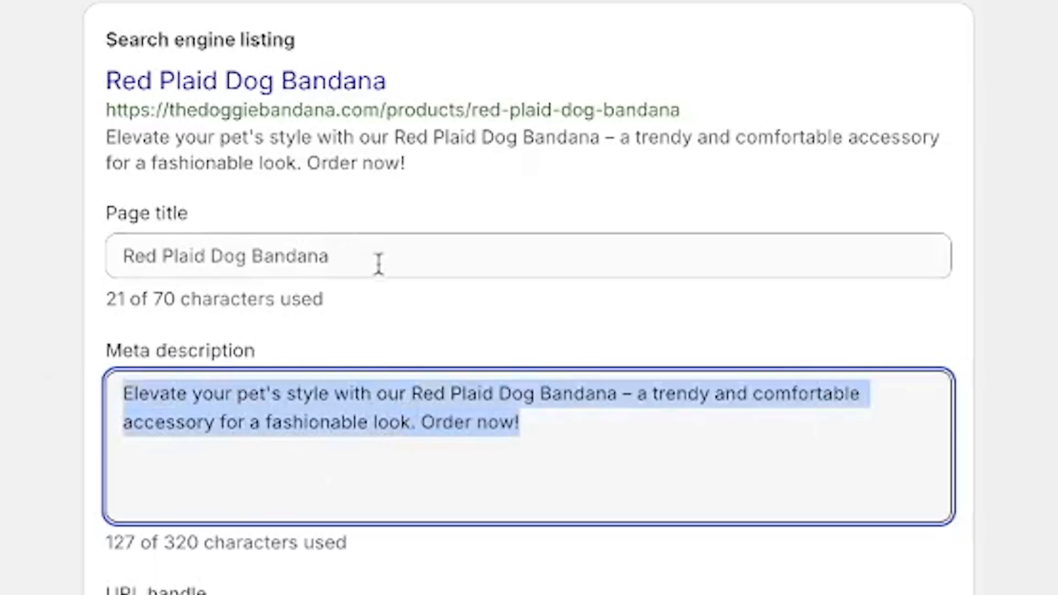
click(389, 257)
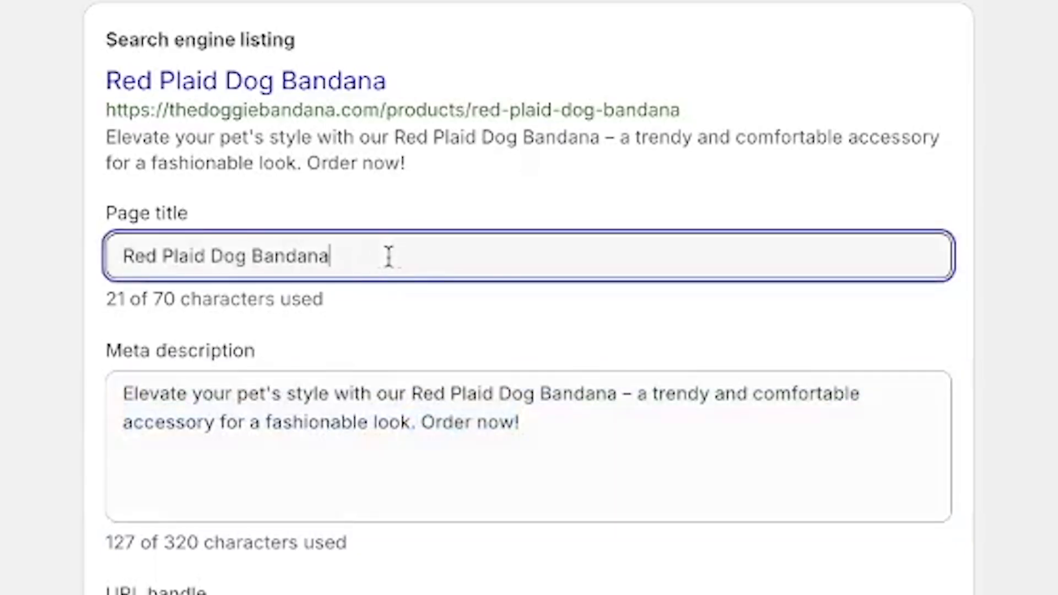
drag(362, 255, 11, 253)
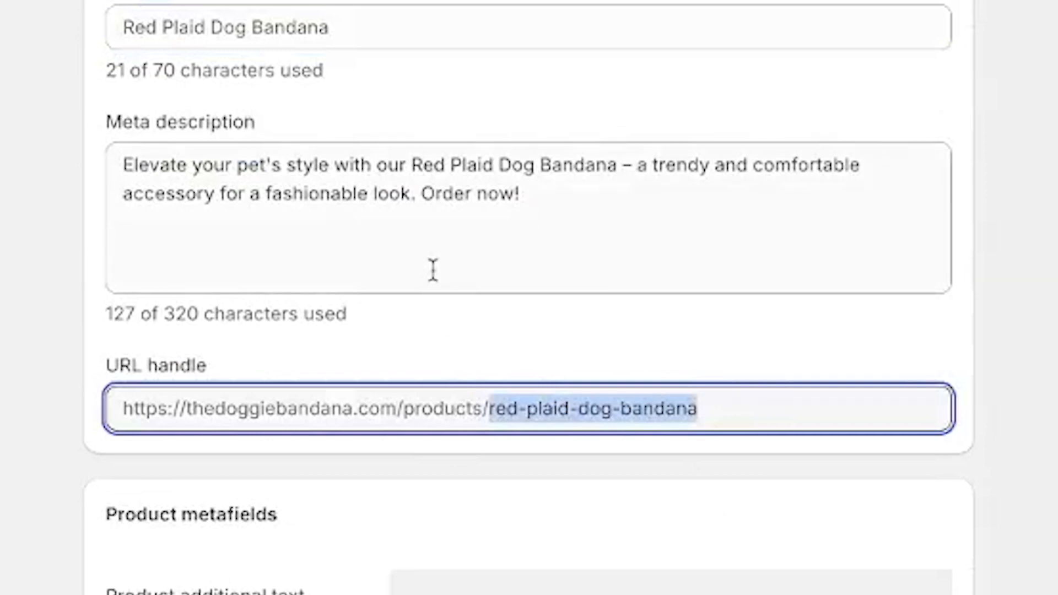
click(433, 270)
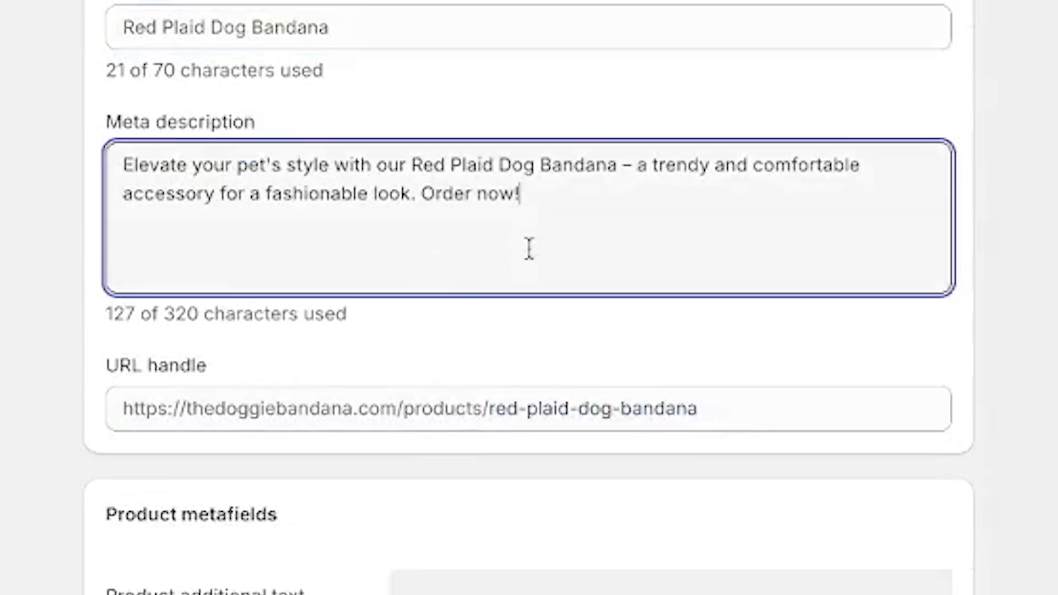
drag(557, 213, 59, 148)
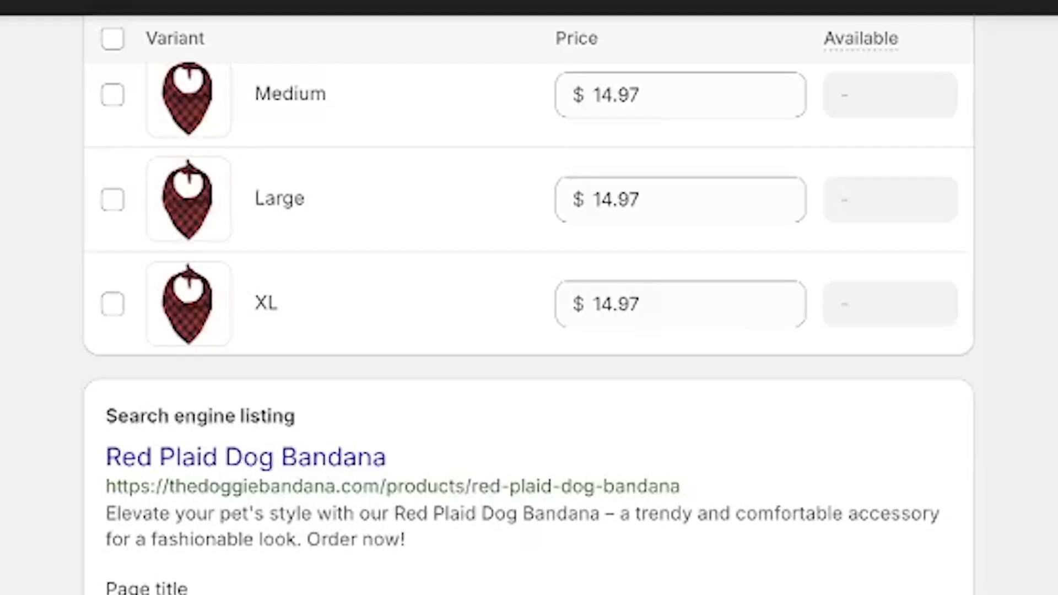
- Return to the main product details and highlight the full product title for review
scroll(529, 314, up, 15)
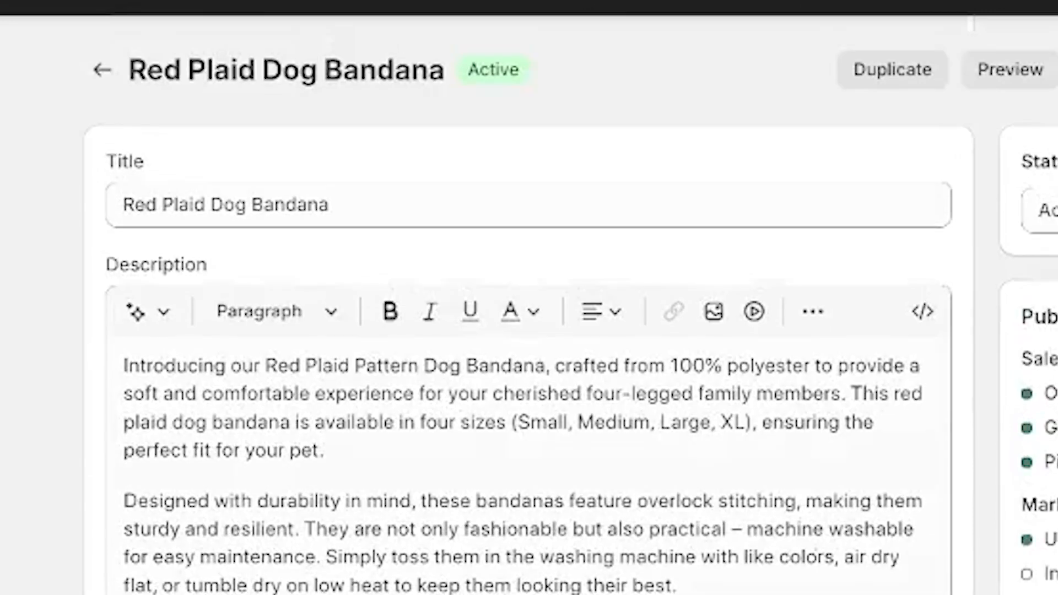
click(390, 203)
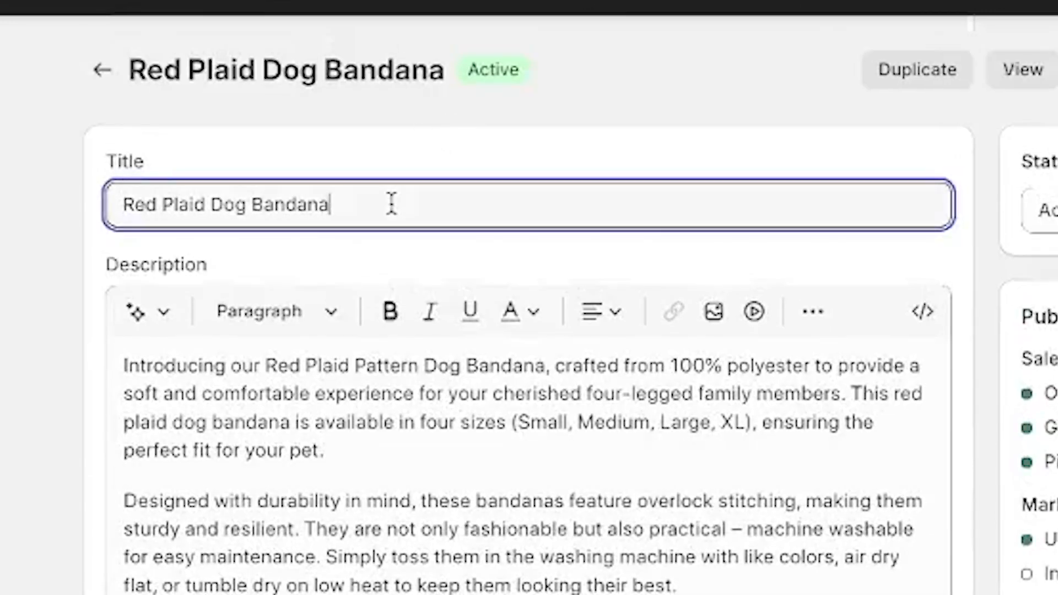
drag(443, 204, 31, 210)
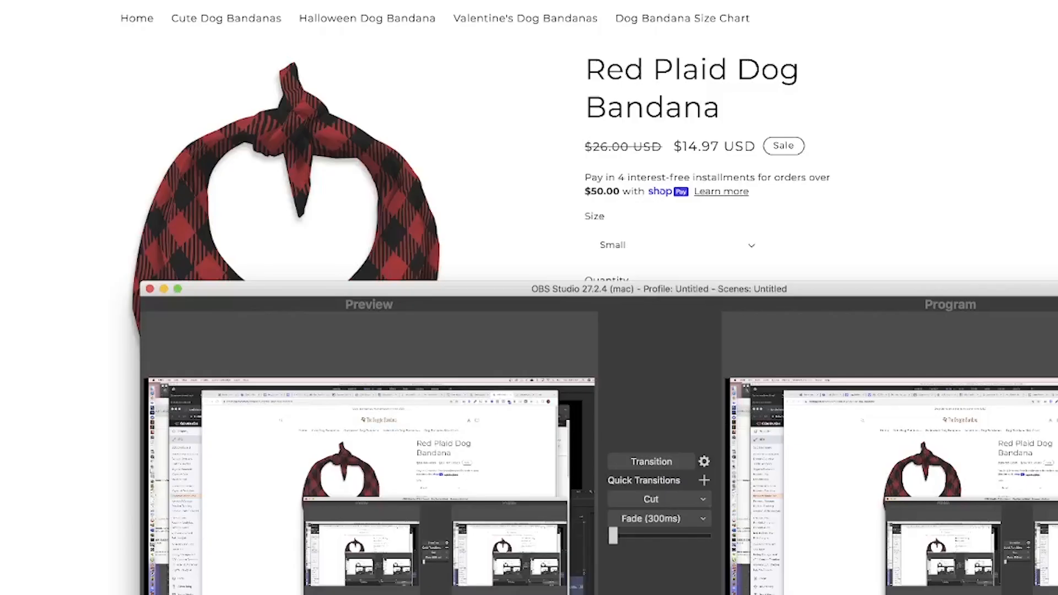
- Open the current theme, Updated copy of Studio, for customization and select the homepage heading above the banner
click(830, 248)
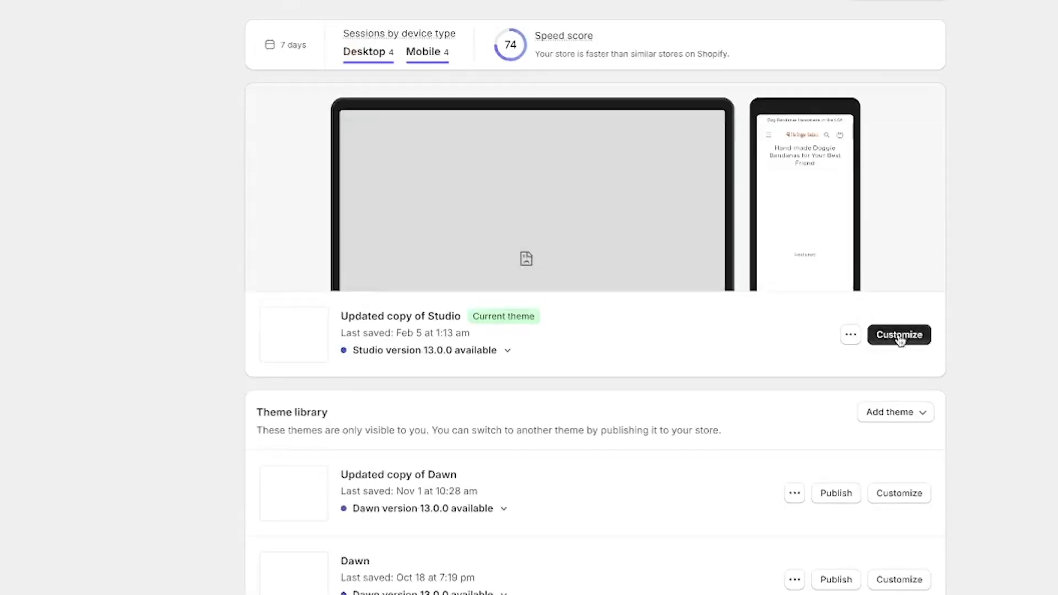
click(900, 338)
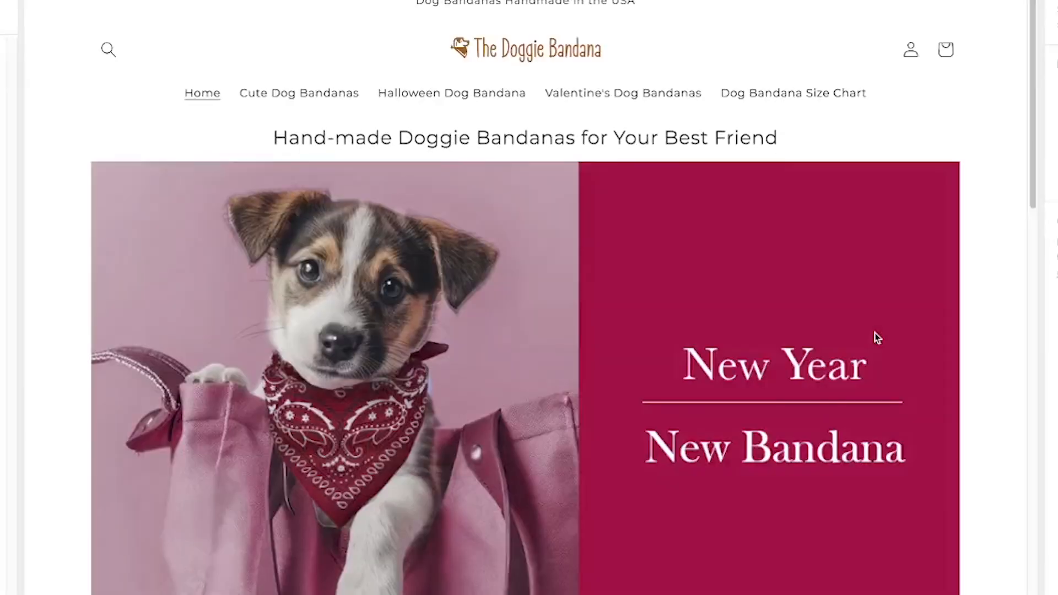
click(275, 136)
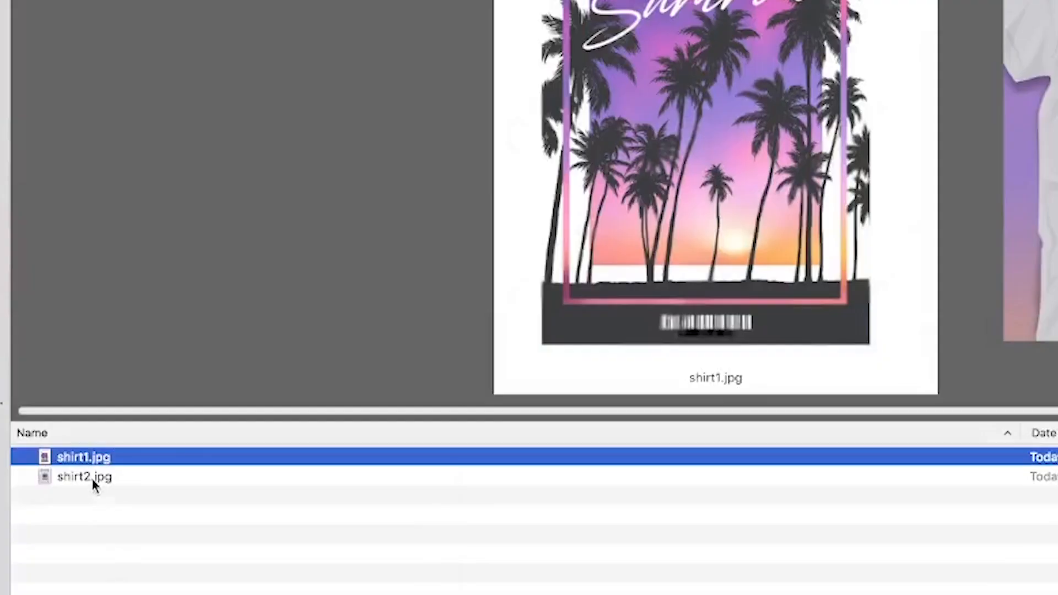
- Rename the image file shirt2.jpg as hawaii-summer-t-shirt.jpg
click(88, 477)
click(83, 477)
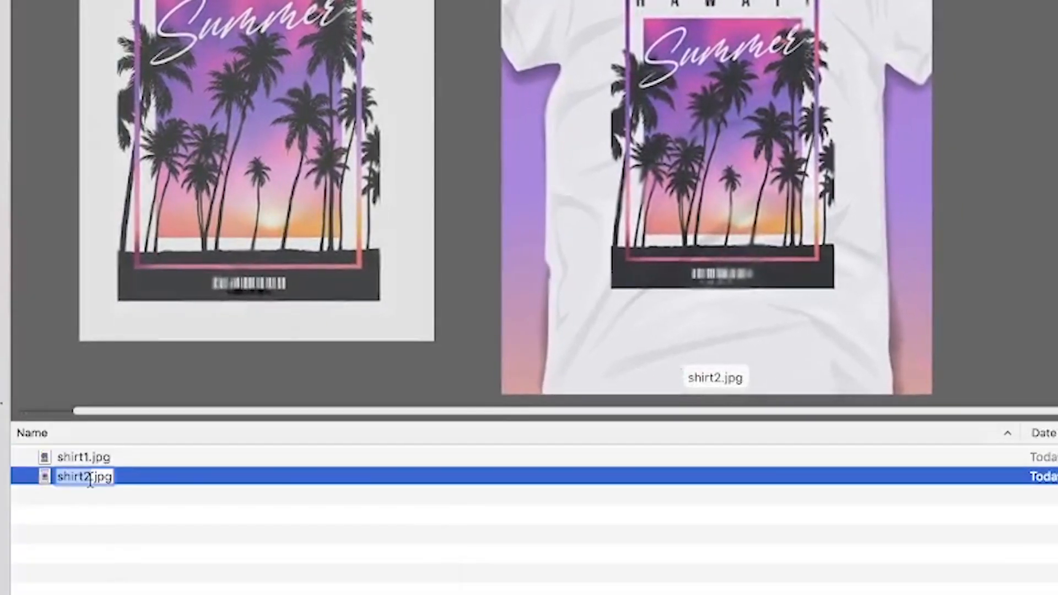
key(BackSpace)
text(hawaii)
text(-summer)
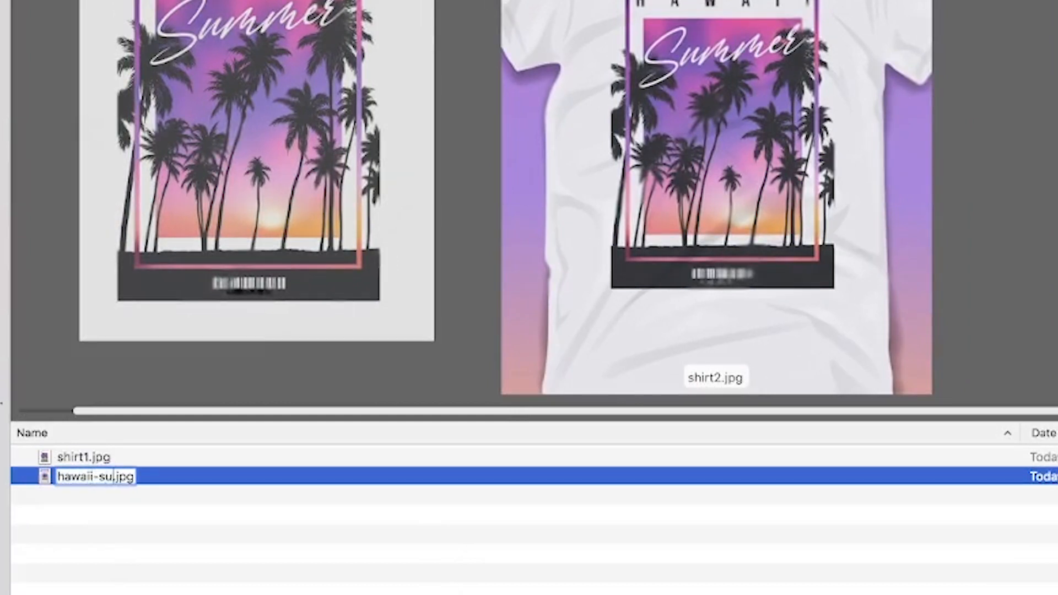
text(-t)
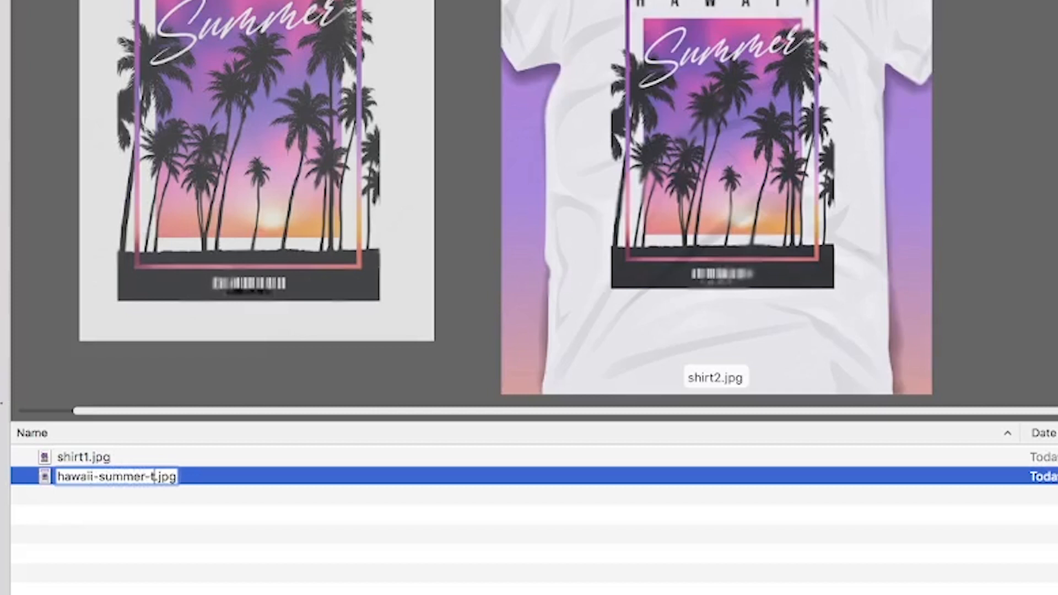
text(-shirt)
key(Return)
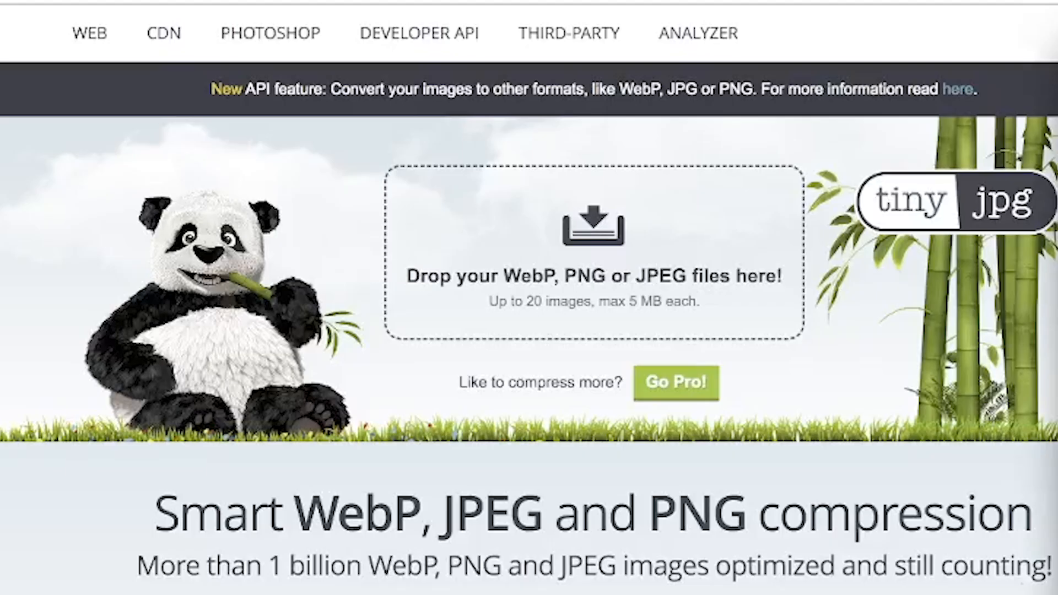
- Upload the image file to the TinyJPG website for compression
drag(936, 540, 562, 293)
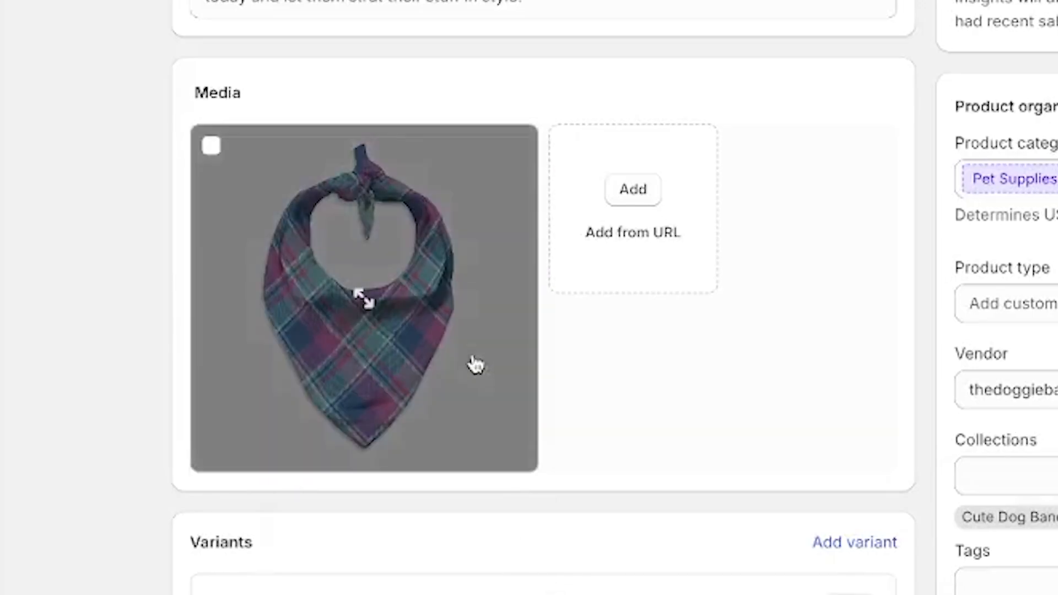
- Paste the alt text ending in "pink dog bandana tied at the ends" for the pink and teal plaid bandana image and save it
click(424, 307)
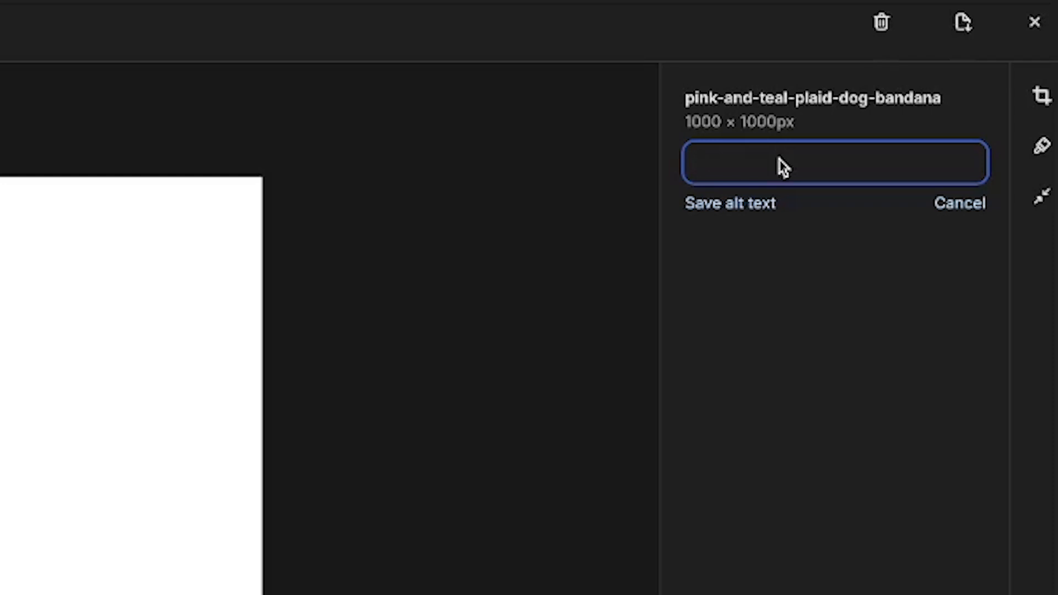
key(ctrl+v)
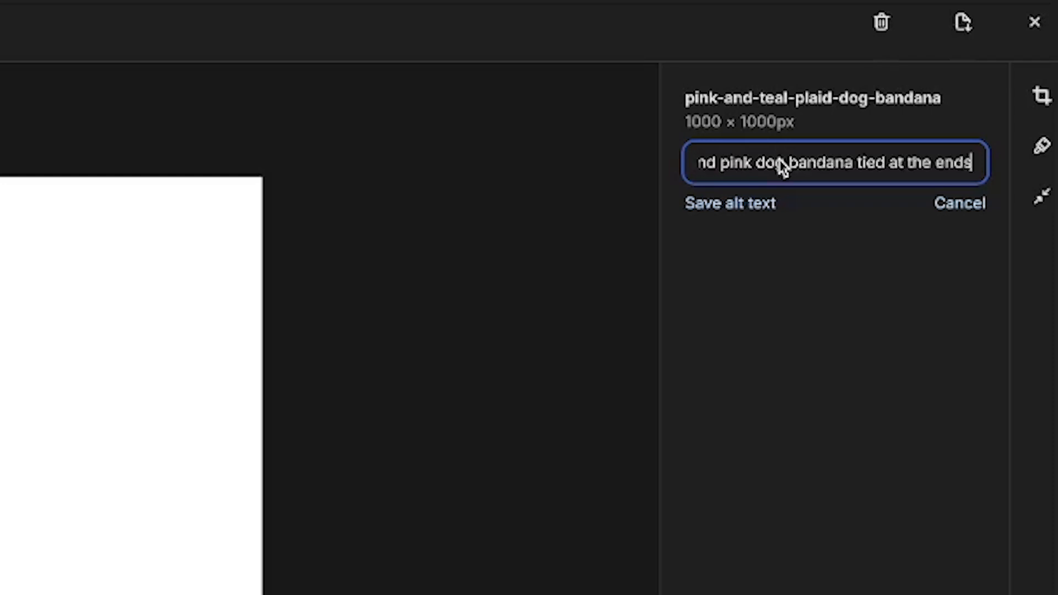
click(725, 207)
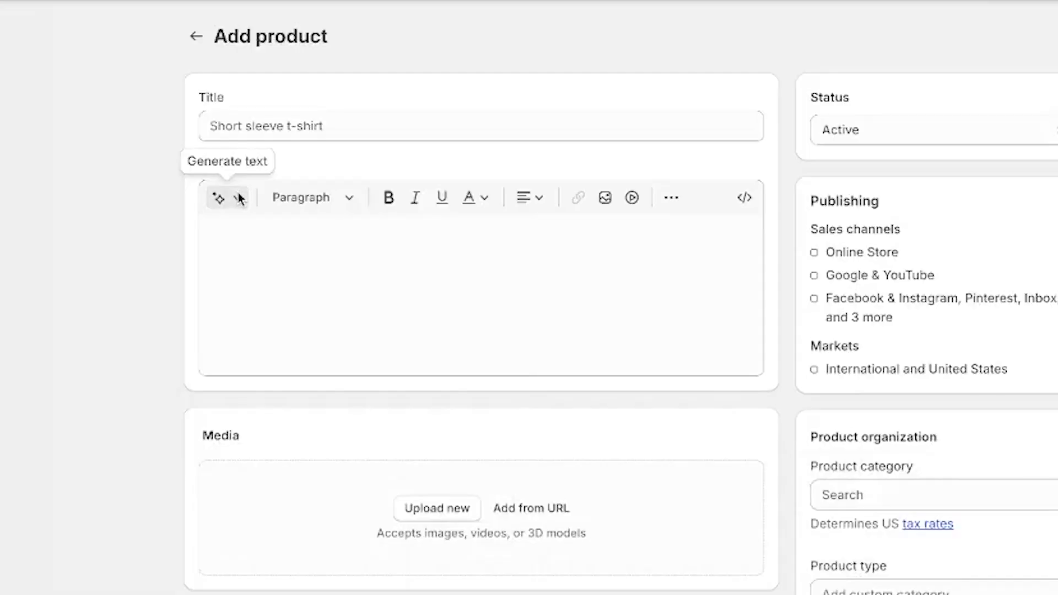
- Generate a product description from the prompt "Please write a description of a hawaii summer t shirt"
click(238, 197)
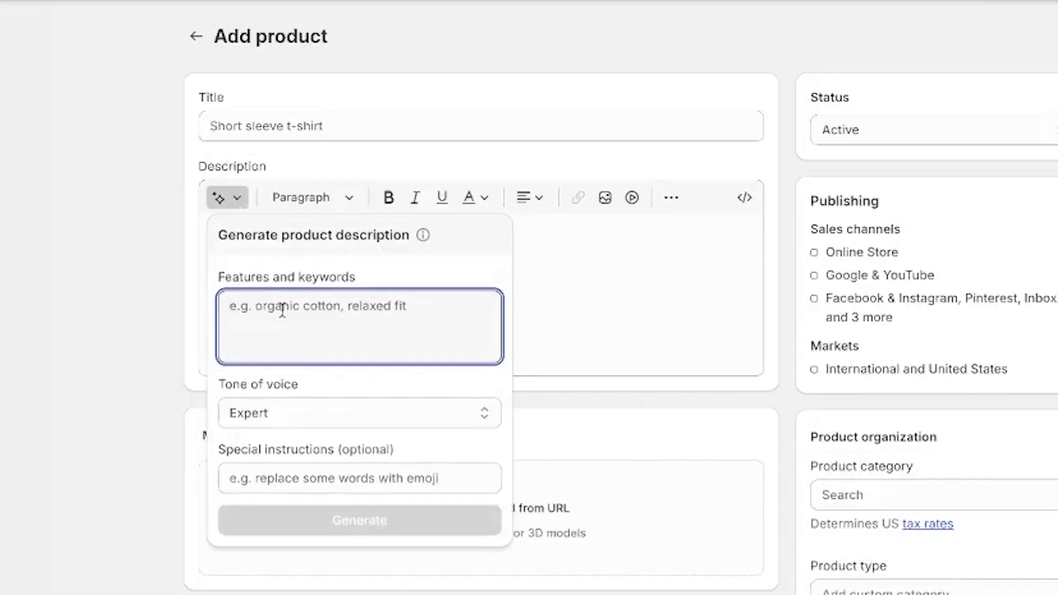
text(P)
text(lease write a description of a hawaii summer t shirt)
click(373, 529)
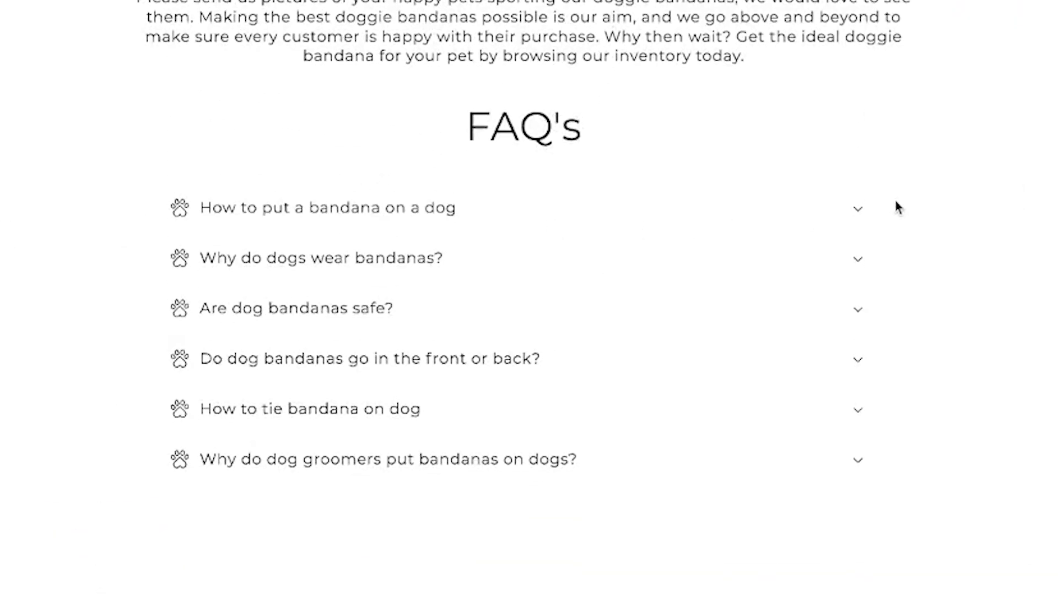
- Expand the FAQ answer "How to put a bandana on a dog" and review the homepage text and FAQ section
click(856, 210)
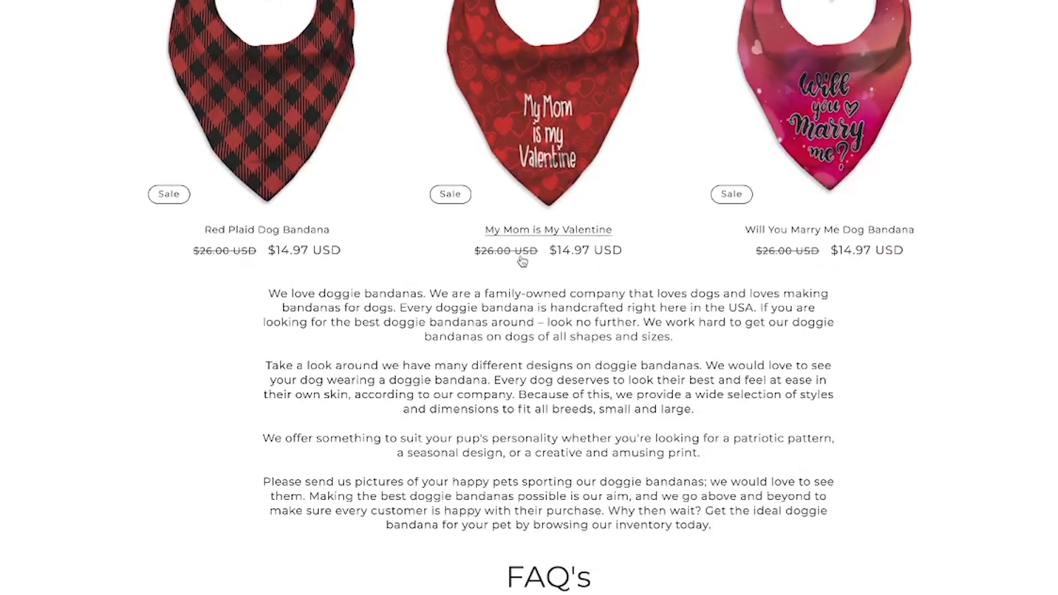
scroll(521, 255, down, 5)
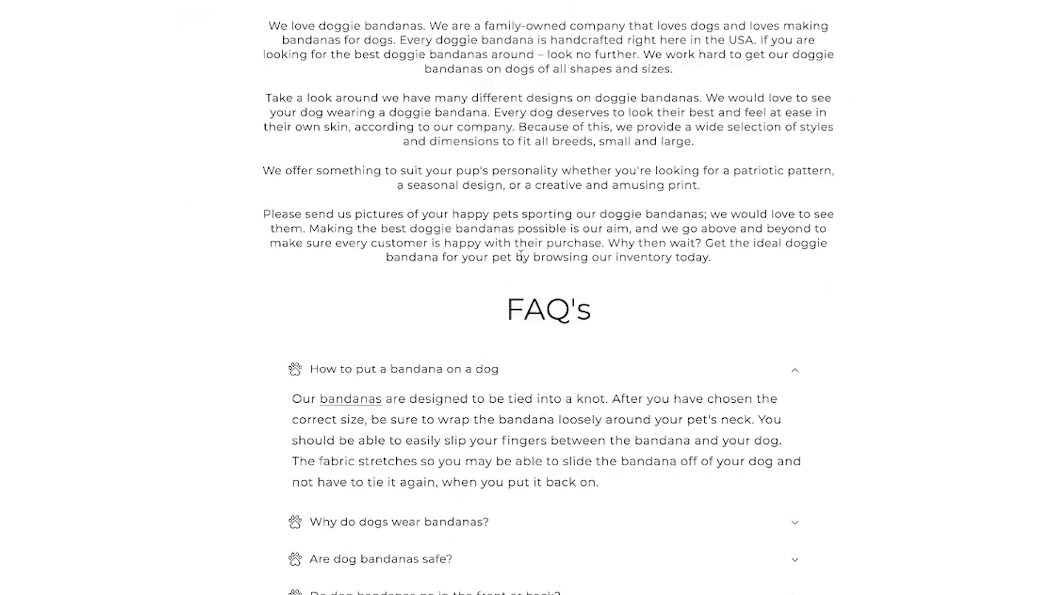
scroll(521, 255, down, 4)
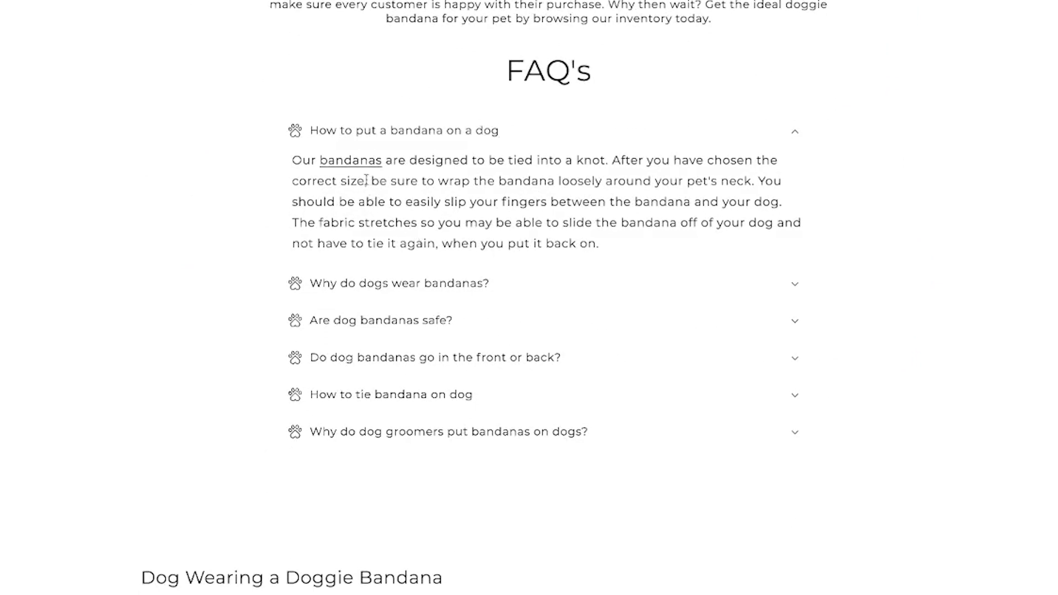